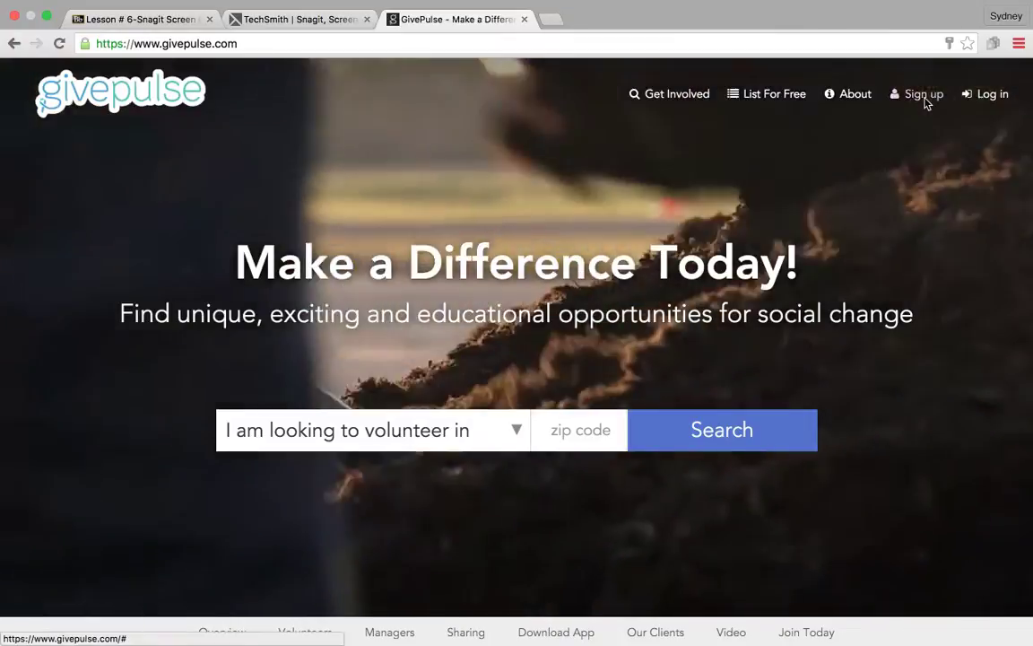
# Step: Log in to GivePulse with the saved credentials via the Log In link in the sign-up modal
pyautogui.click(924, 102)
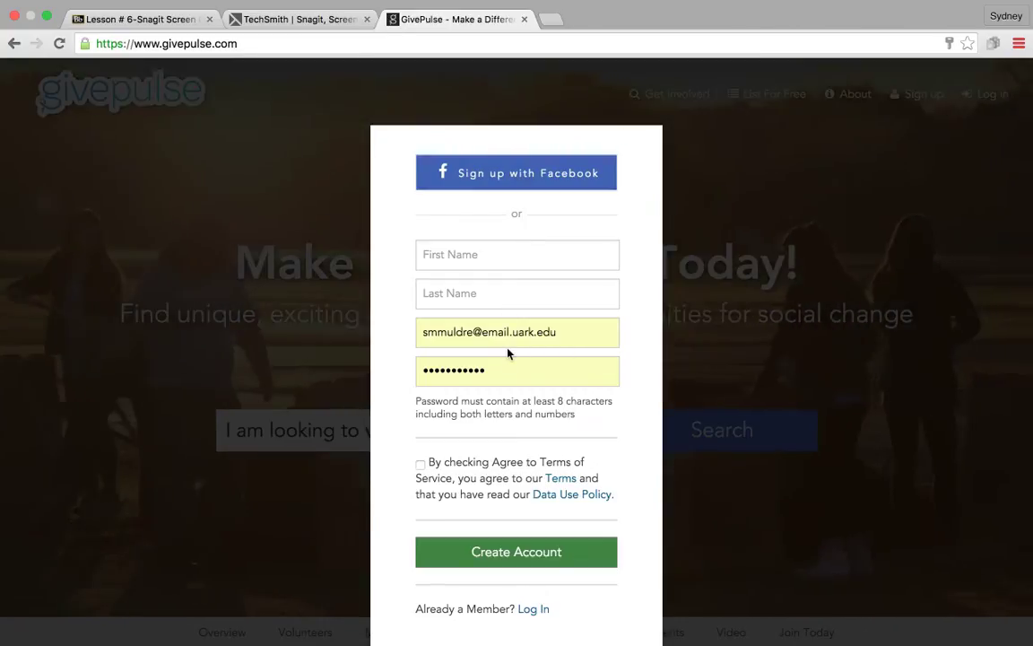
pyautogui.click(539, 613)
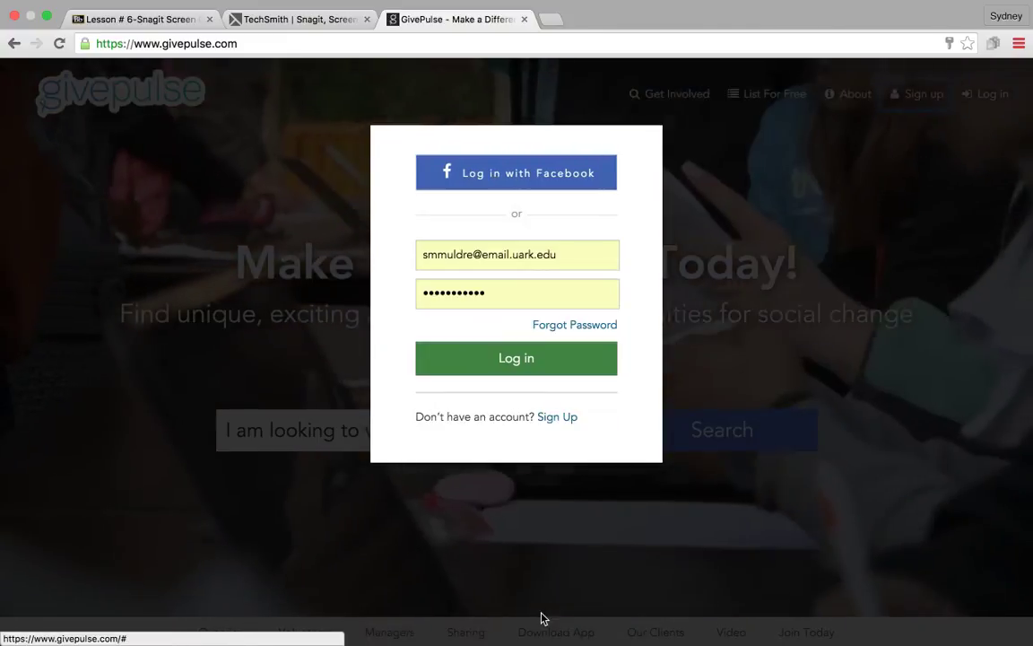
pyautogui.click(551, 365)
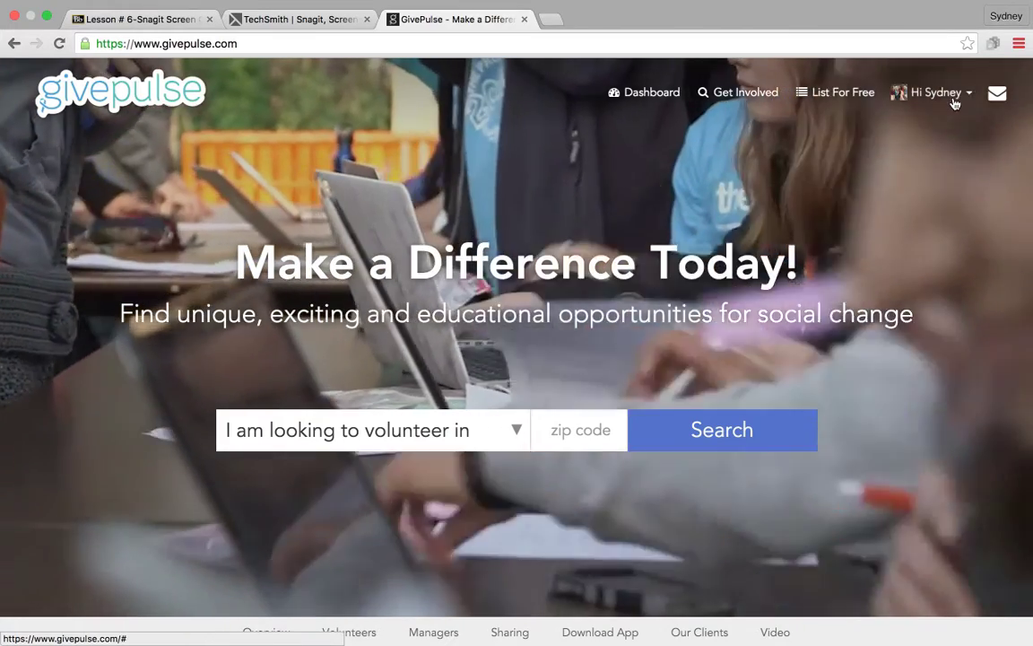
# Step: Go to My Groups from the account menu and scroll down to the 'Don't see your group?' Create box
pyautogui.click(954, 101)
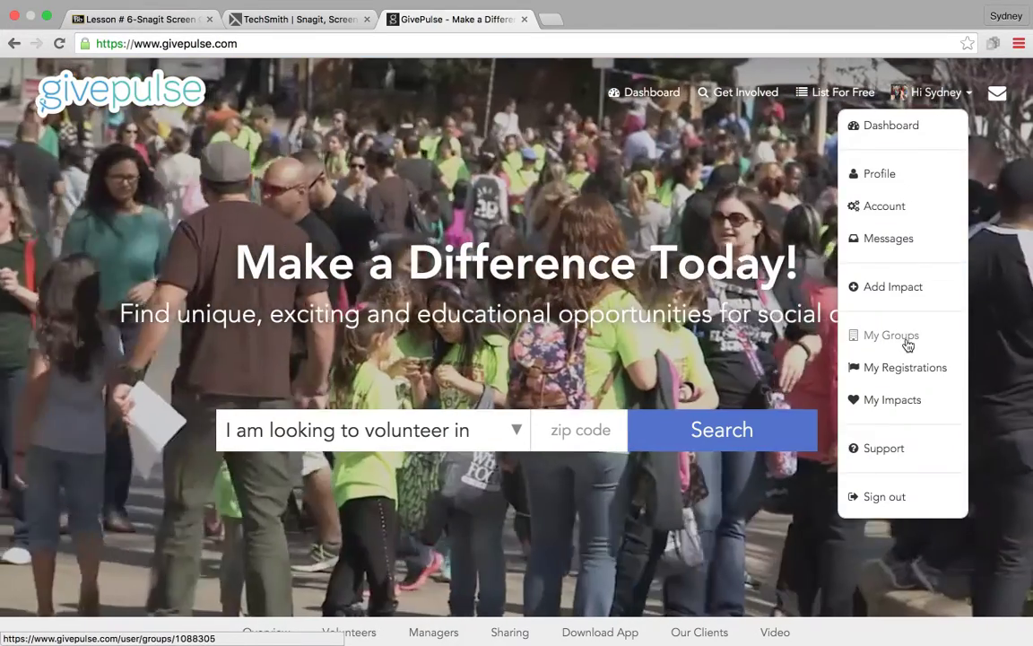
pyautogui.click(904, 338)
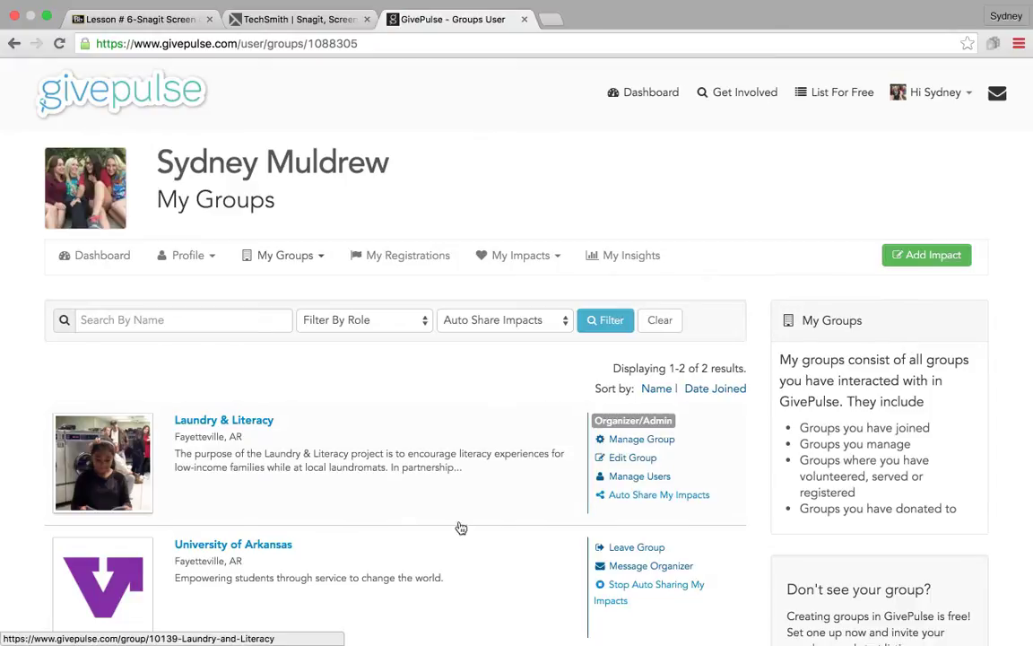
pyautogui.scroll(-2, 396, 520)
pyautogui.scroll(-1, 395, 520)
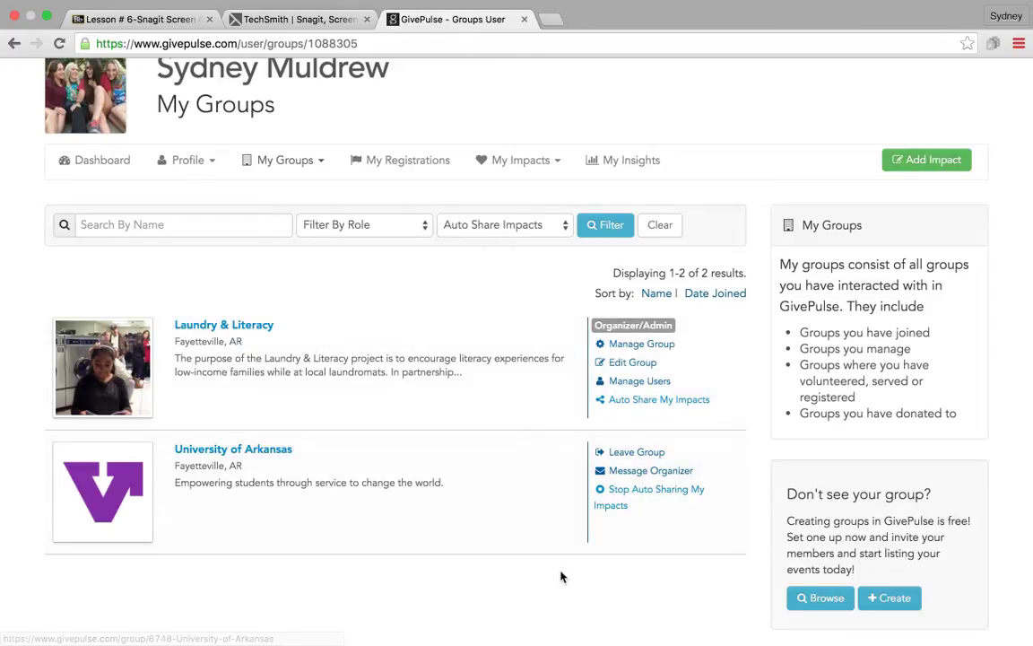
pyautogui.scroll(-3, 560, 576)
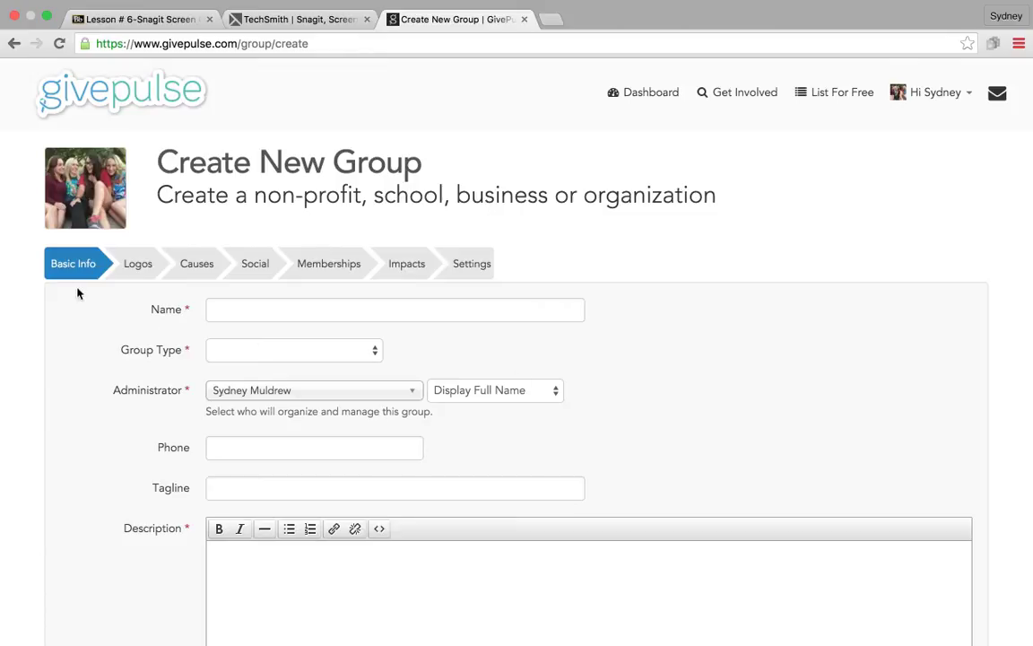
# Step: Look over the Group Type options on Basic Info without choosing one
pyautogui.scroll(-1, 615, 371)
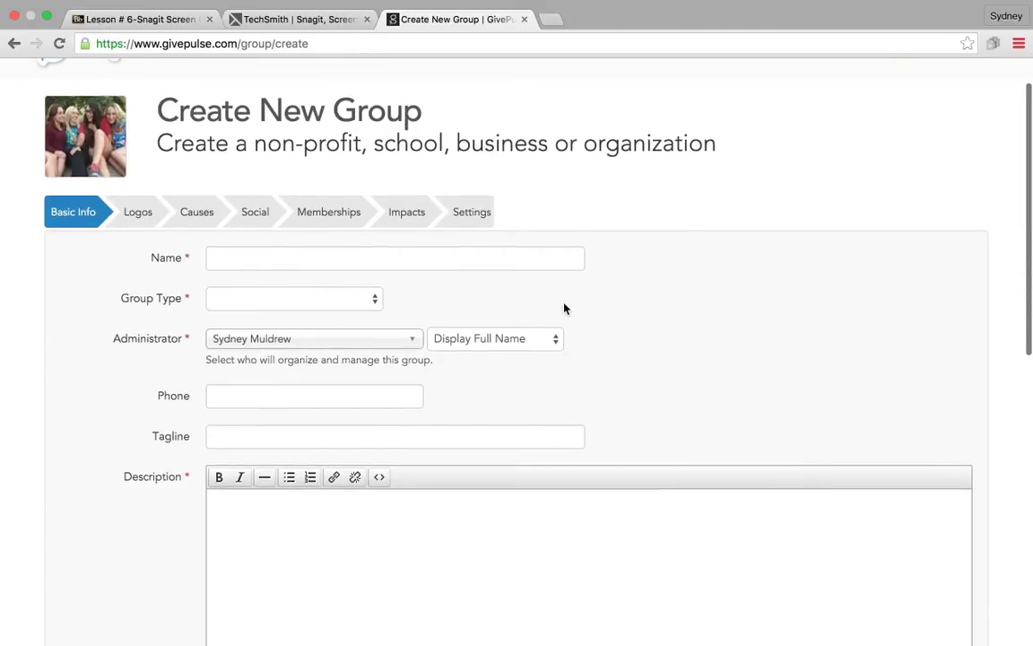
pyautogui.scroll(-1, 641, 364)
pyautogui.click(343, 241)
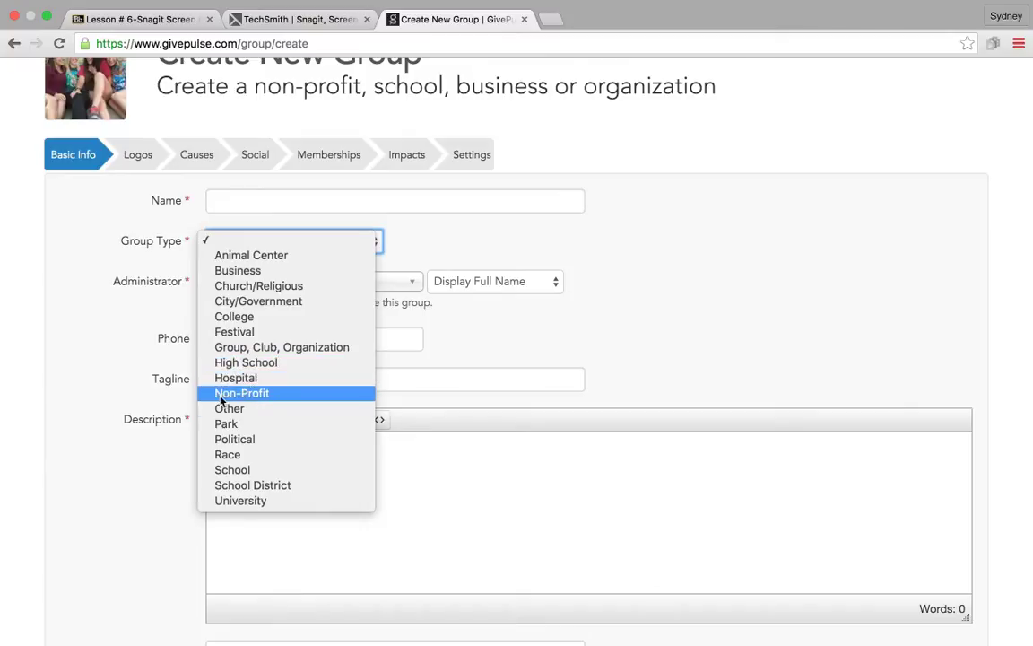
pyautogui.click(646, 304)
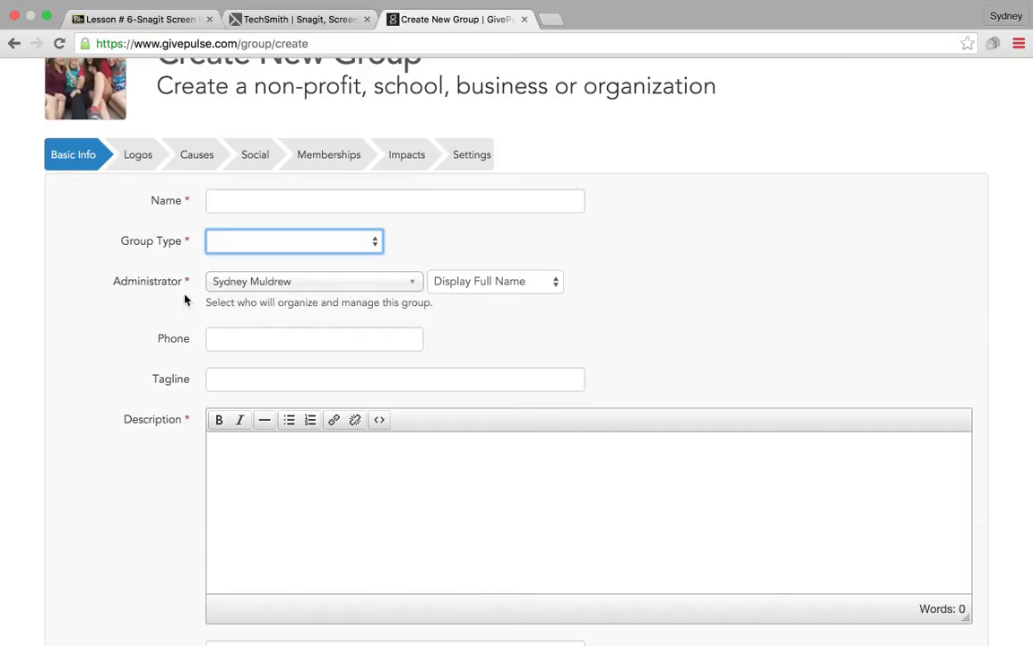
# Step: Review the rest of the Basic Info fields and move on to the Logos step
pyautogui.scroll(-1, 590, 315)
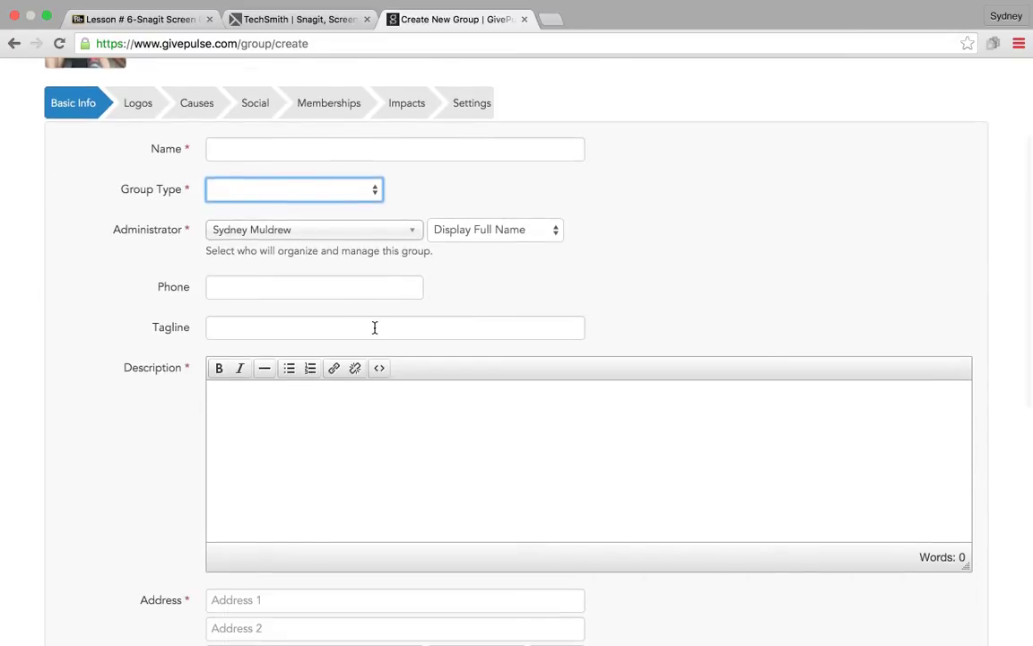
pyautogui.scroll(-1, 374, 327)
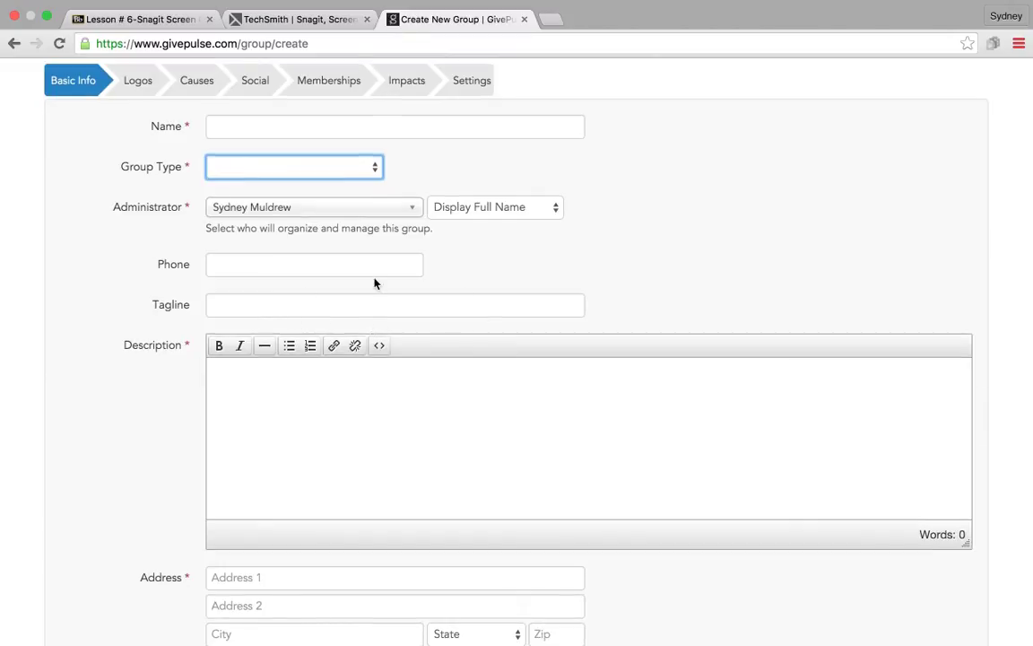
pyautogui.scroll(-1, 274, 477)
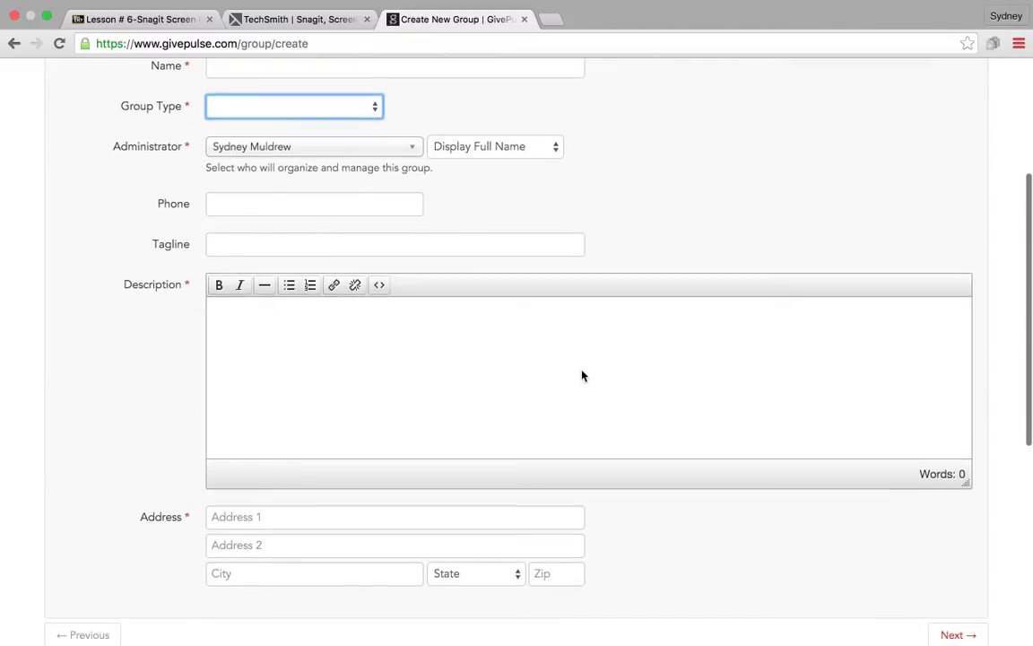
pyautogui.scroll(-1, 529, 385)
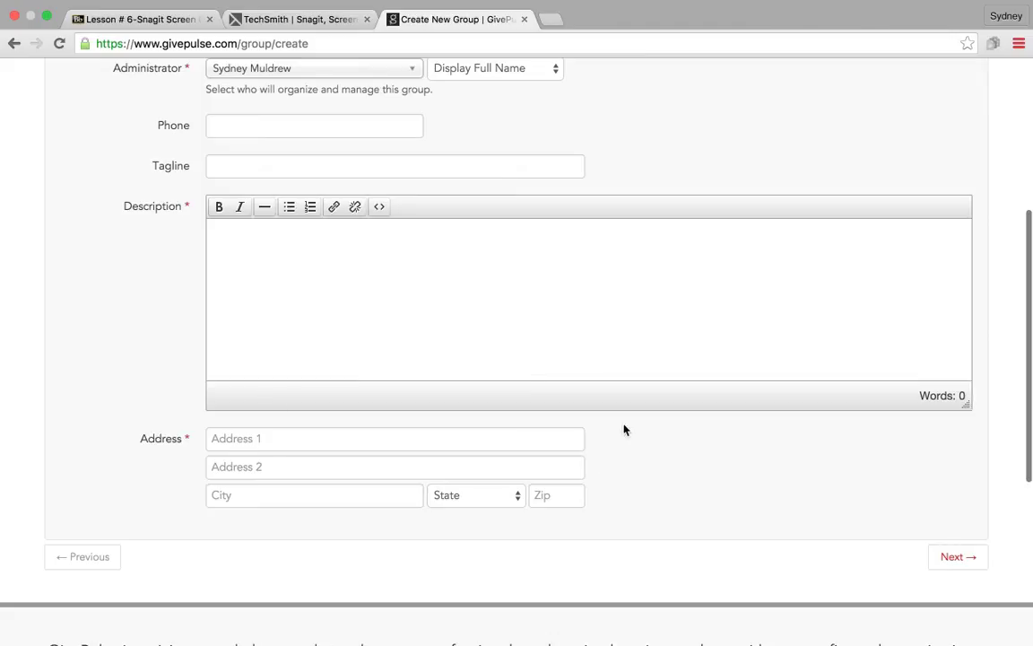
pyautogui.scroll(3, 453, 184)
pyautogui.click(144, 133)
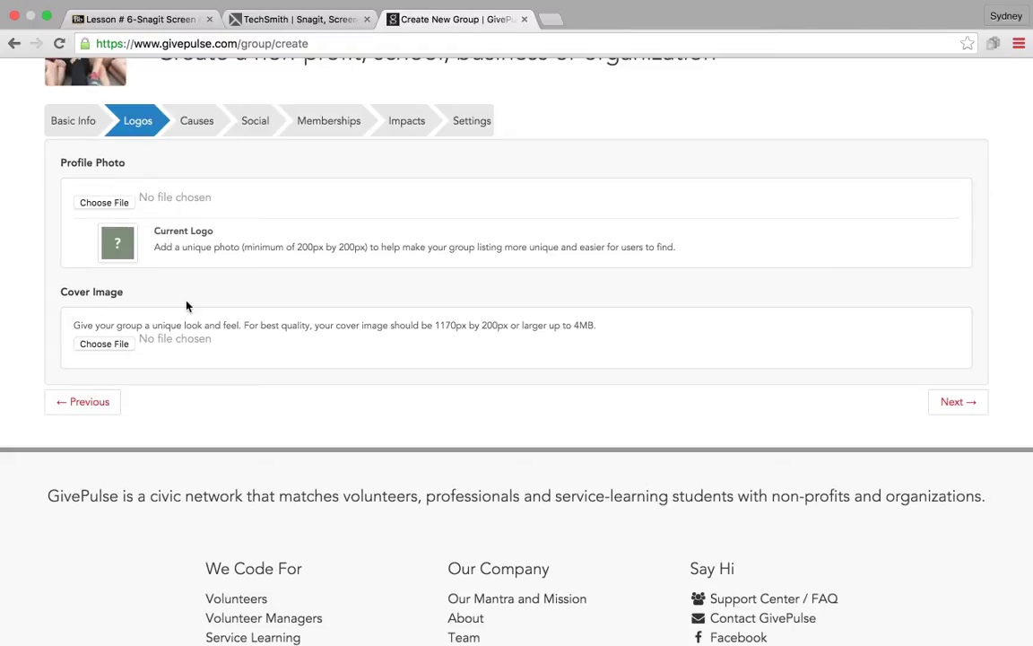
# Step: Step past Causes to the Memberships step, where Membership Approval and Require Email are No
pyautogui.click(200, 116)
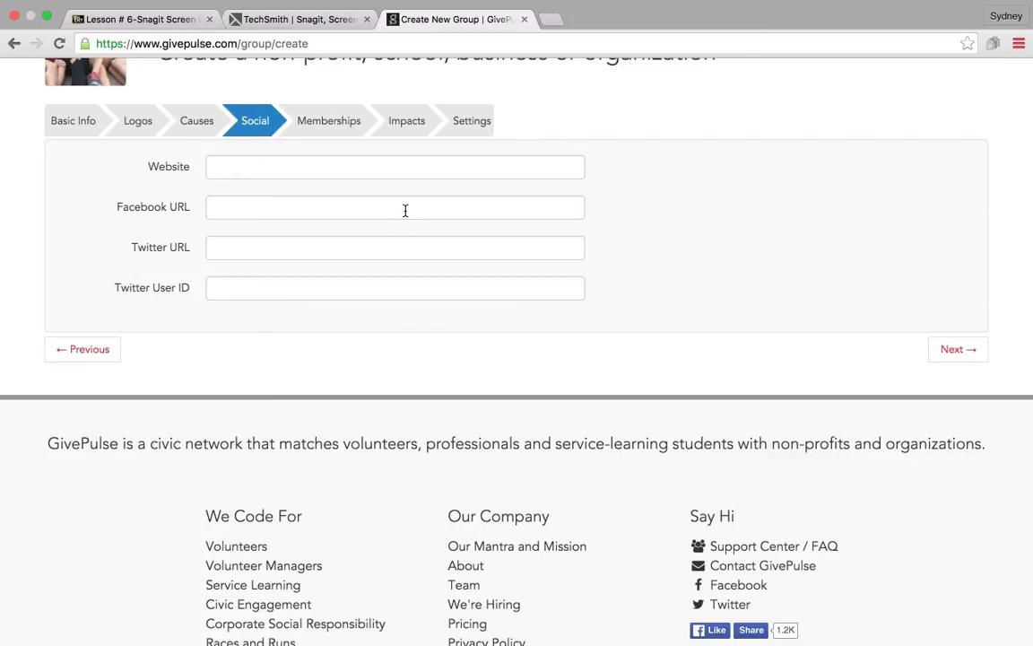
pyautogui.click(343, 126)
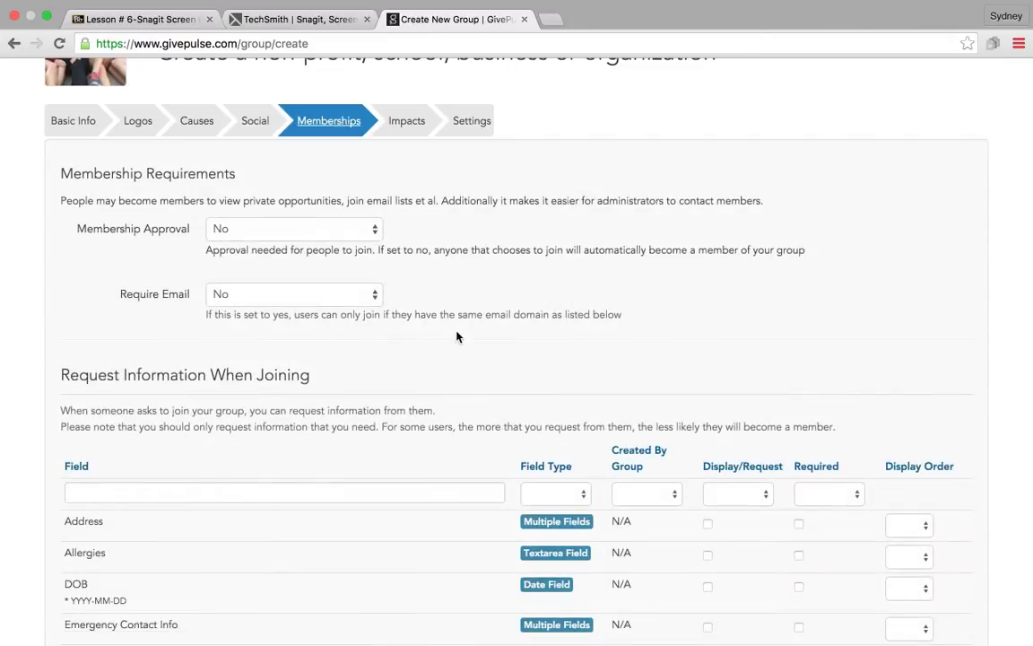
# Step: Check the Membership Approval choices, leaving it set to No
pyautogui.scroll(-3, 456, 336)
pyautogui.scroll(-6, 457, 336)
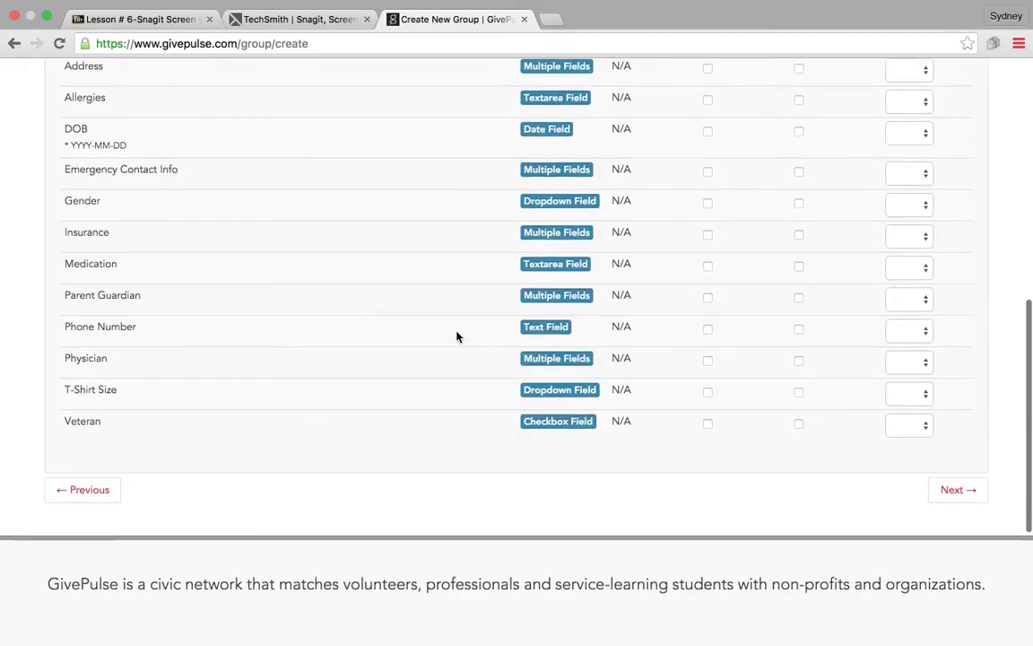
pyautogui.scroll(5, 457, 336)
pyautogui.scroll(2, 456, 332)
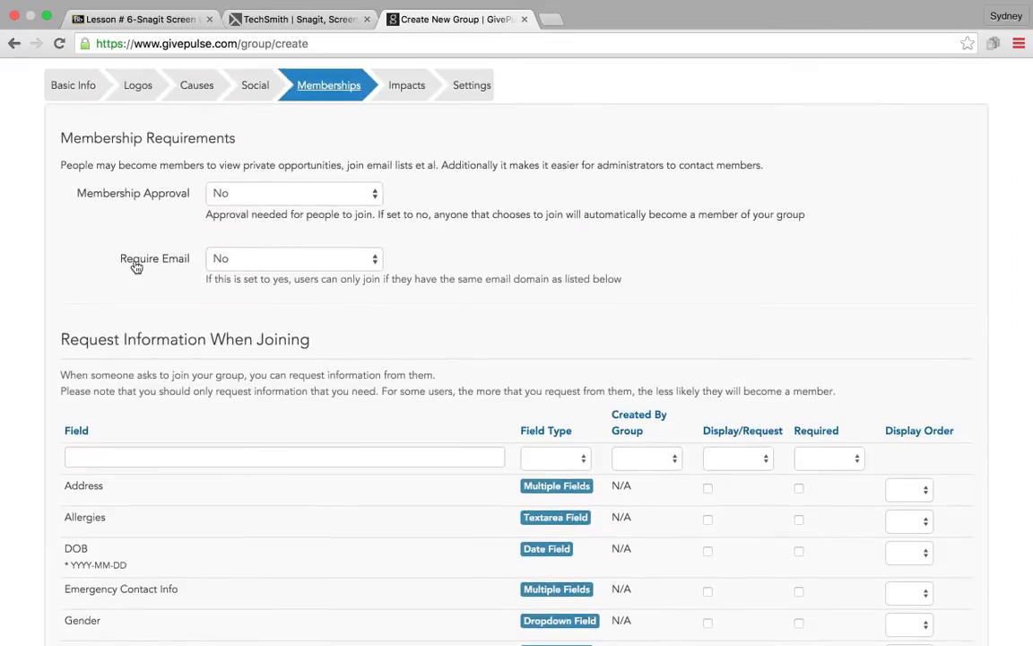
pyautogui.click(290, 196)
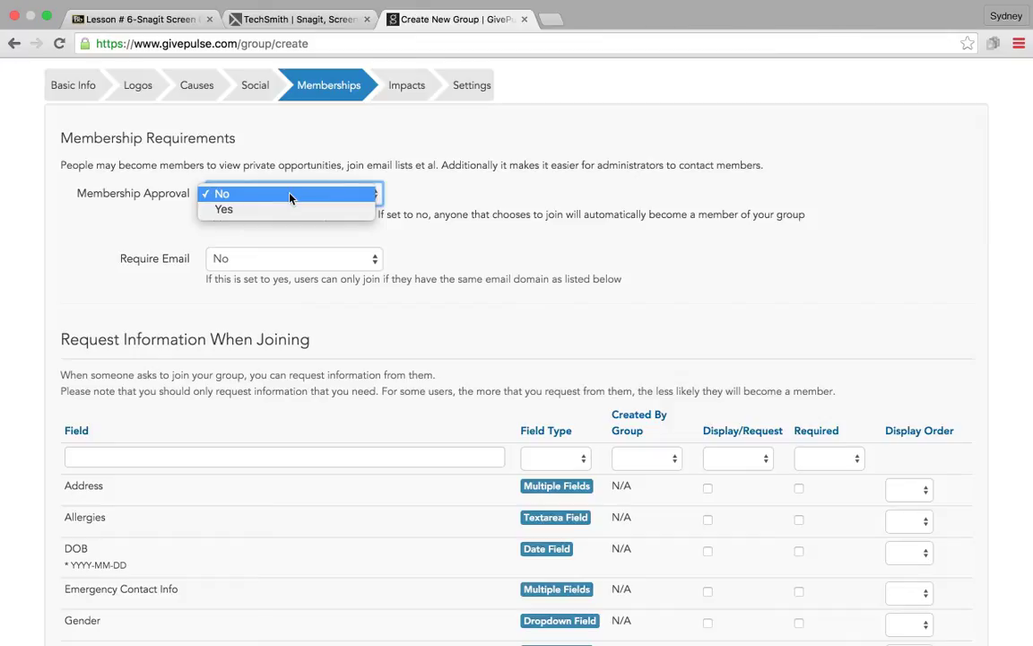
pyautogui.click(503, 185)
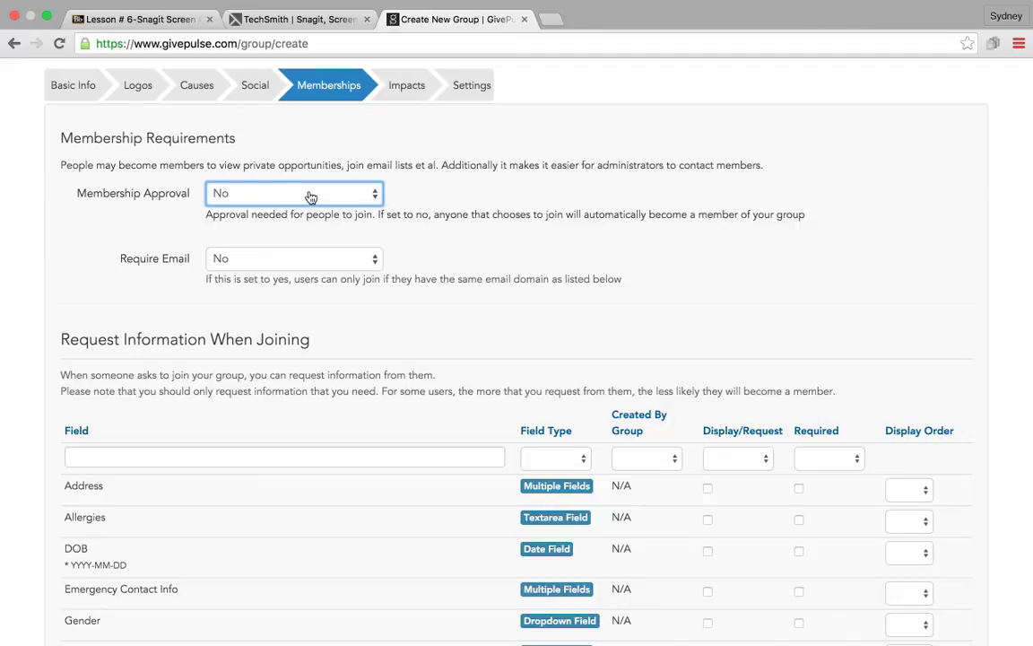
# Step: Review the Request Information table, then go to Impacts showing $22.55 per hour
pyautogui.scroll(-1, 499, 305)
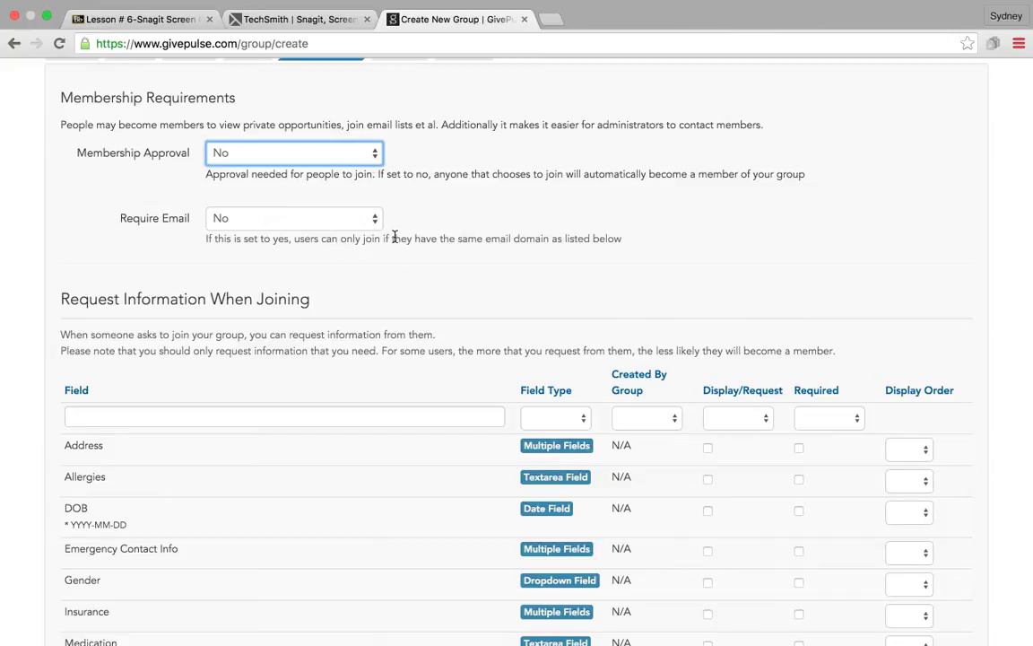
pyautogui.scroll(-5, 514, 311)
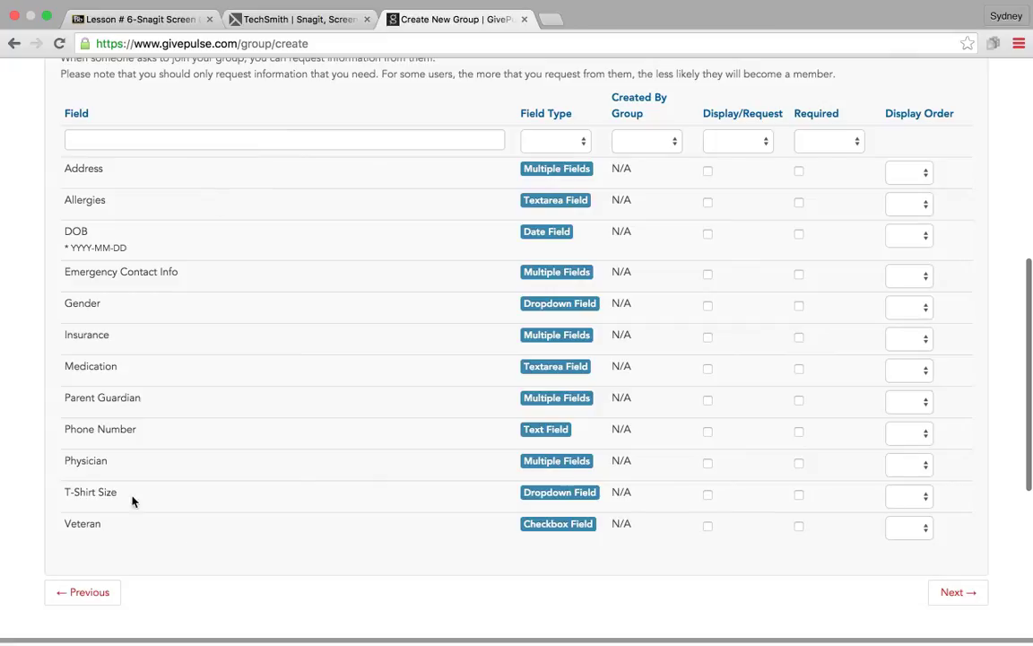
pyautogui.scroll(4, 410, 465)
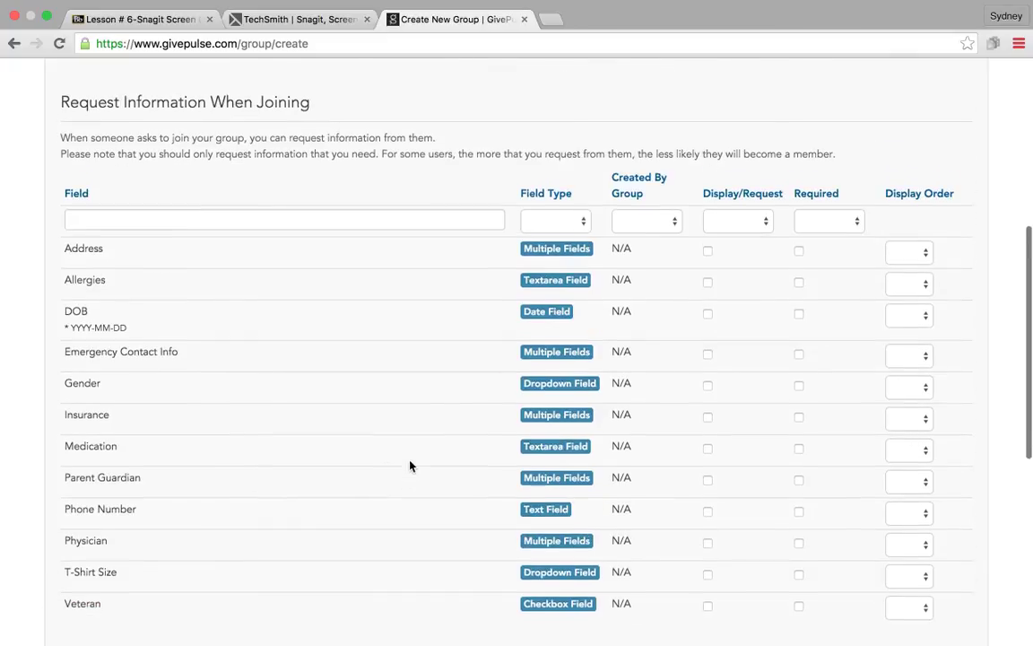
pyautogui.scroll(-3, 410, 465)
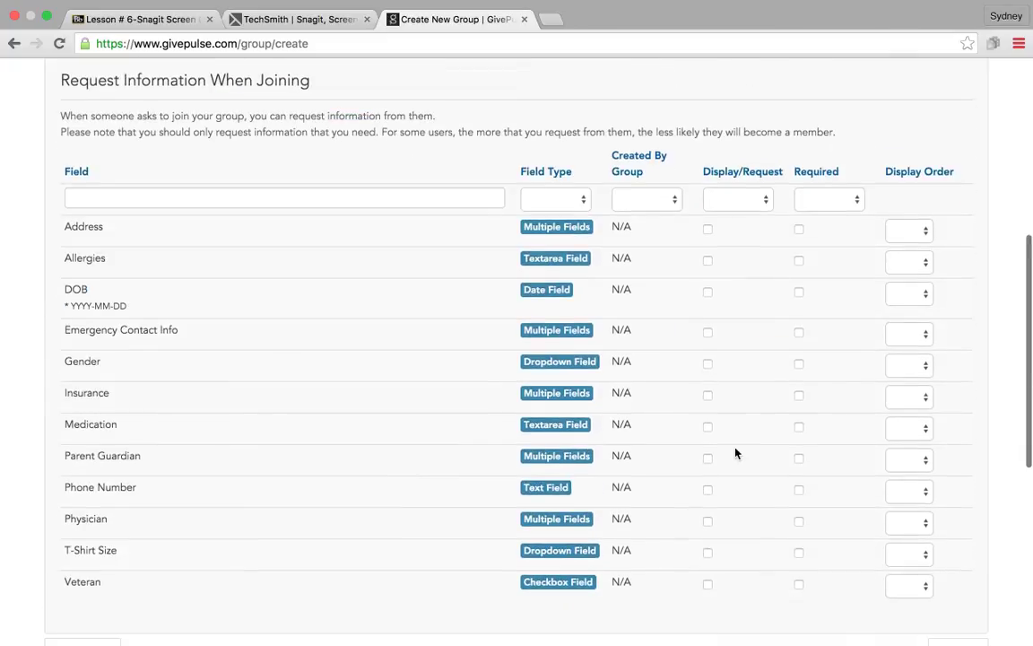
pyautogui.scroll(-4, 529, 422)
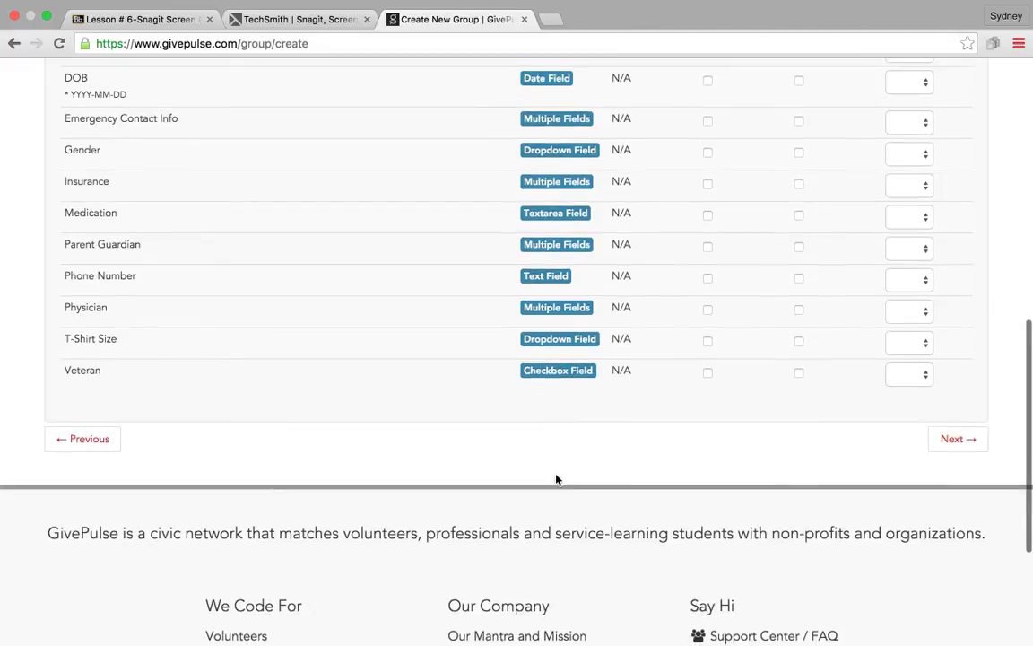
pyautogui.scroll(8, 420, 323)
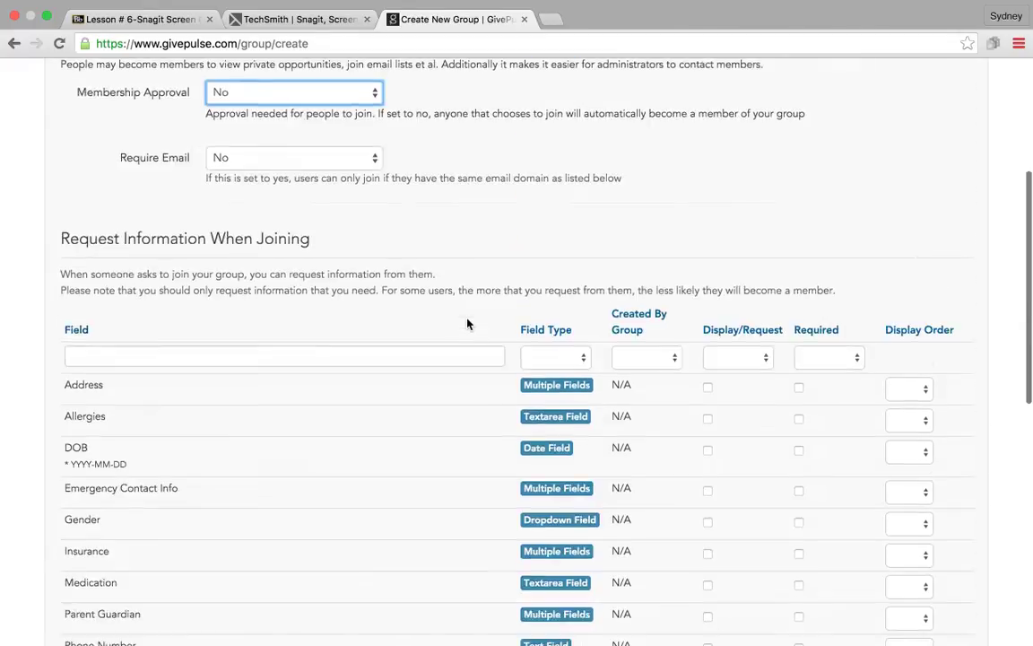
pyautogui.click(408, 86)
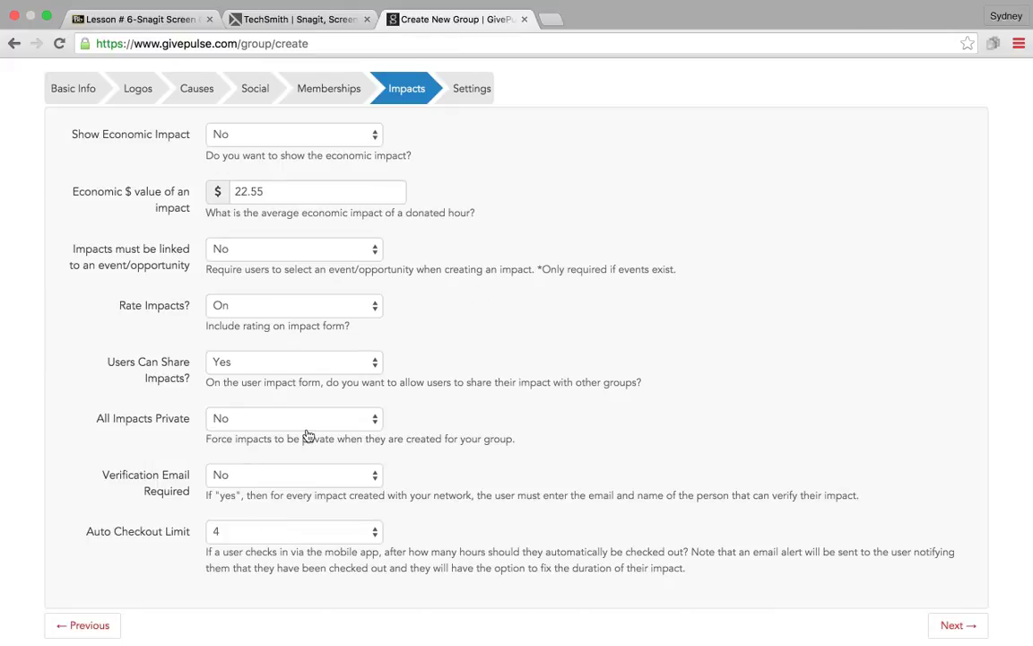
# Step: Review the Settings step down to Save Group: Central Time timezone and layout options set to Yes
pyautogui.click(470, 90)
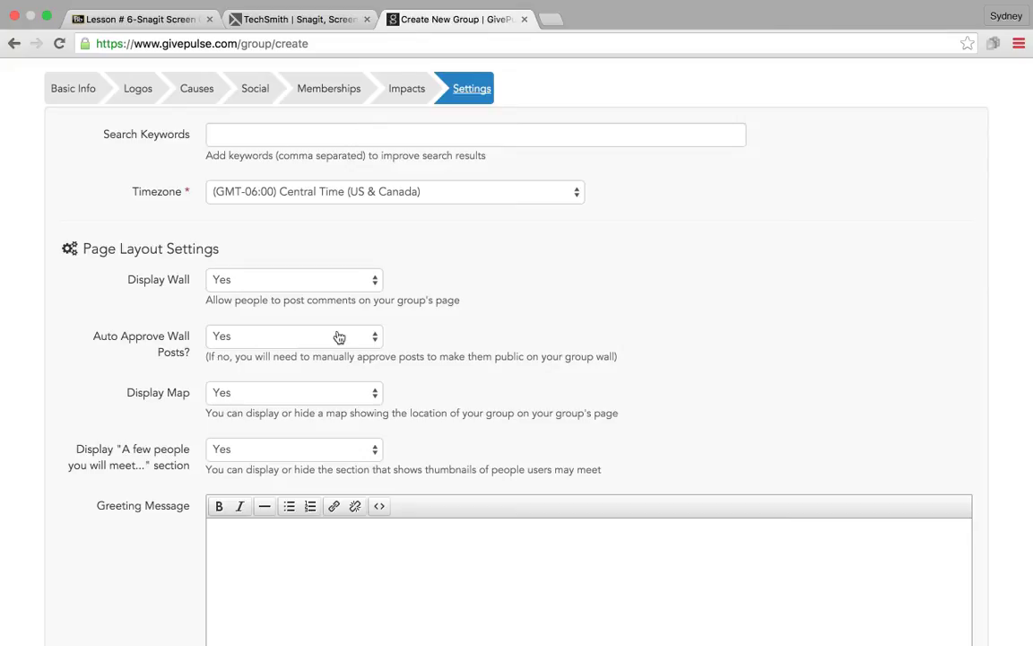
pyautogui.scroll(-2, 453, 391)
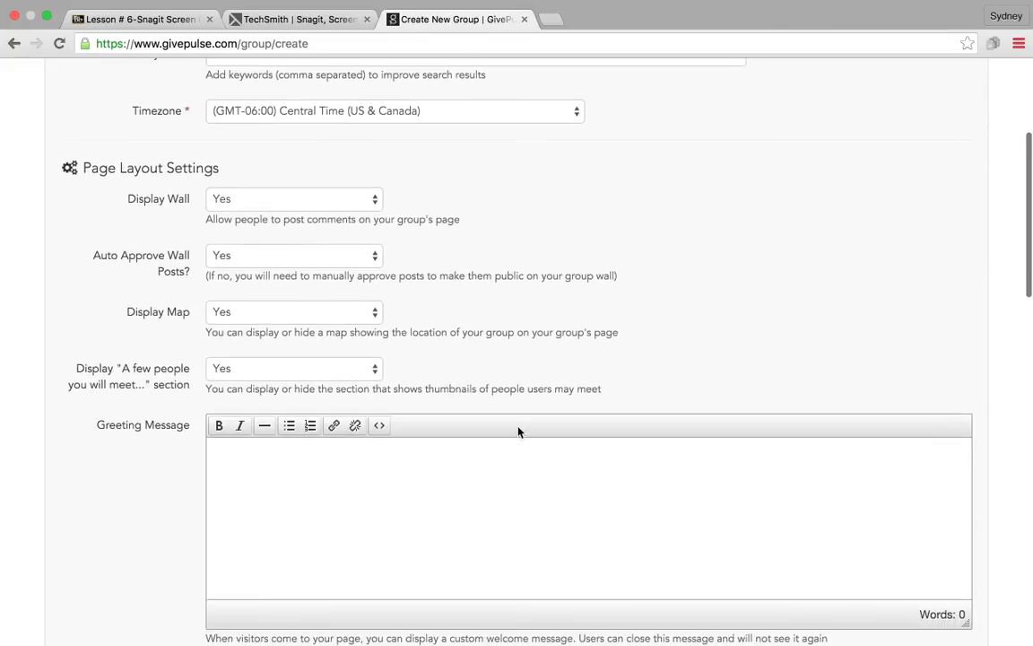
pyautogui.scroll(-3, 427, 467)
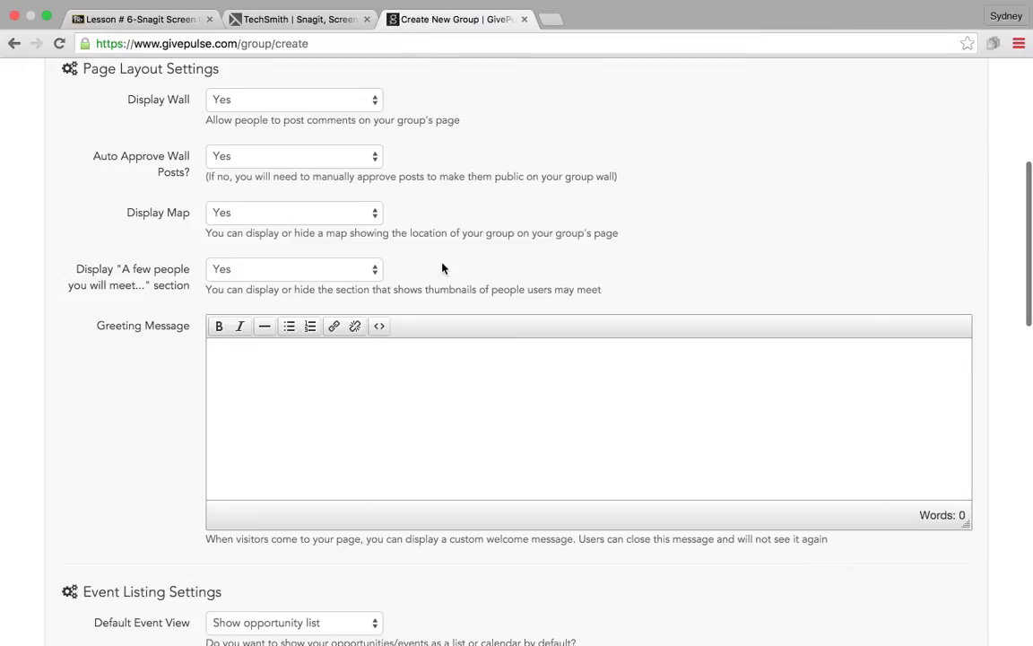
pyautogui.scroll(-6, 442, 267)
pyautogui.scroll(-15, 442, 267)
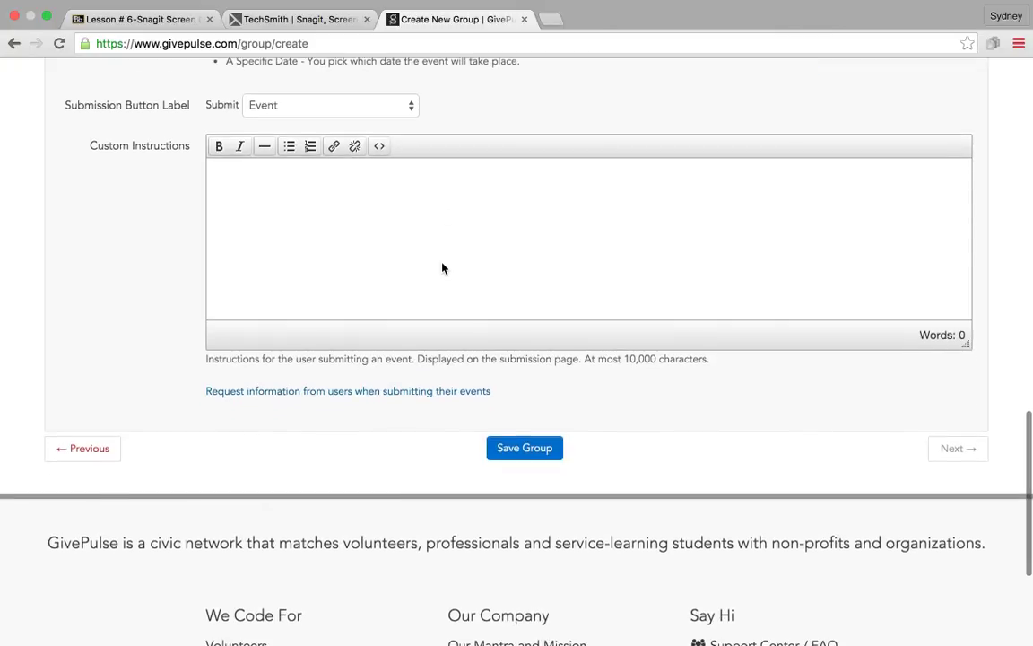
pyautogui.scroll(5, 442, 267)
pyautogui.scroll(-4, 442, 263)
pyautogui.scroll(-1, 442, 262)
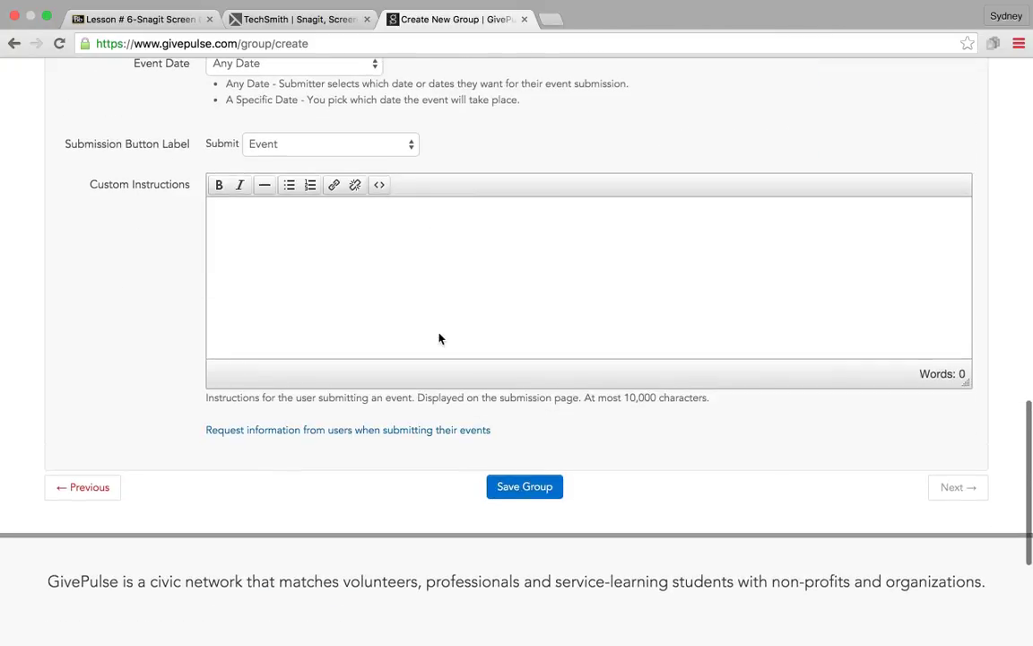
pyautogui.scroll(20, 512, 268)
pyautogui.scroll(1, 512, 268)
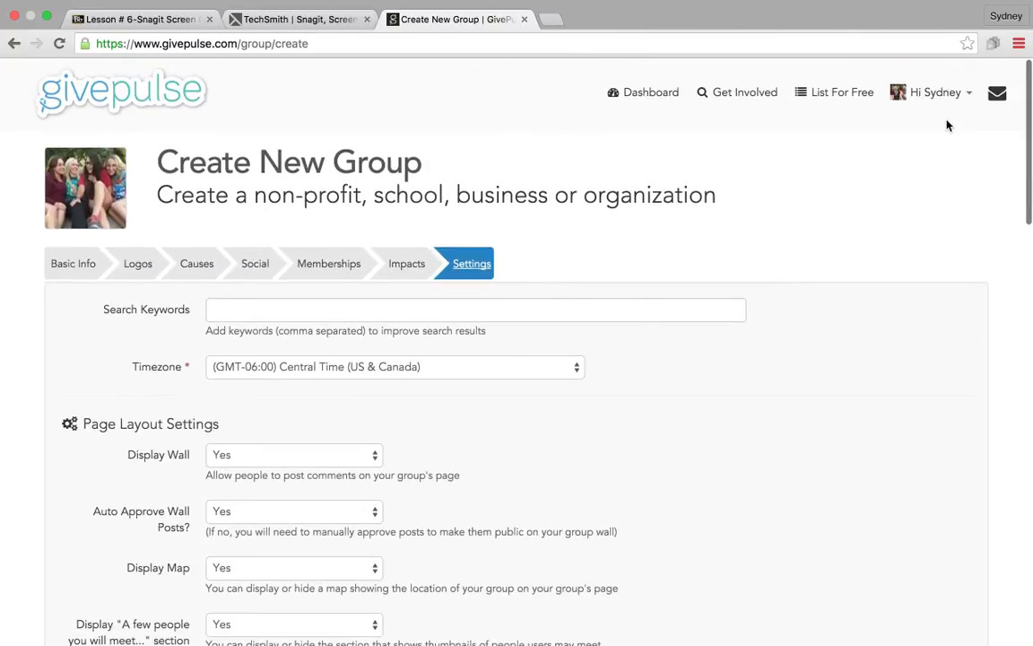
# Step: Open the Laundry & Literacy group from My Groups in the account menu
pyautogui.click(937, 92)
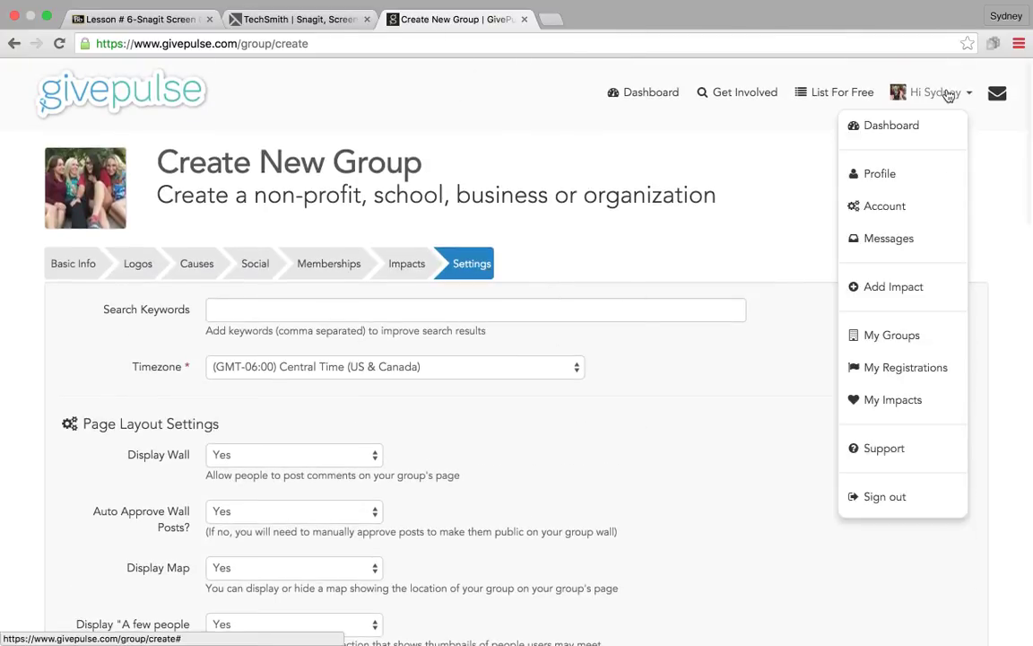
pyautogui.click(919, 342)
pyautogui.click(248, 425)
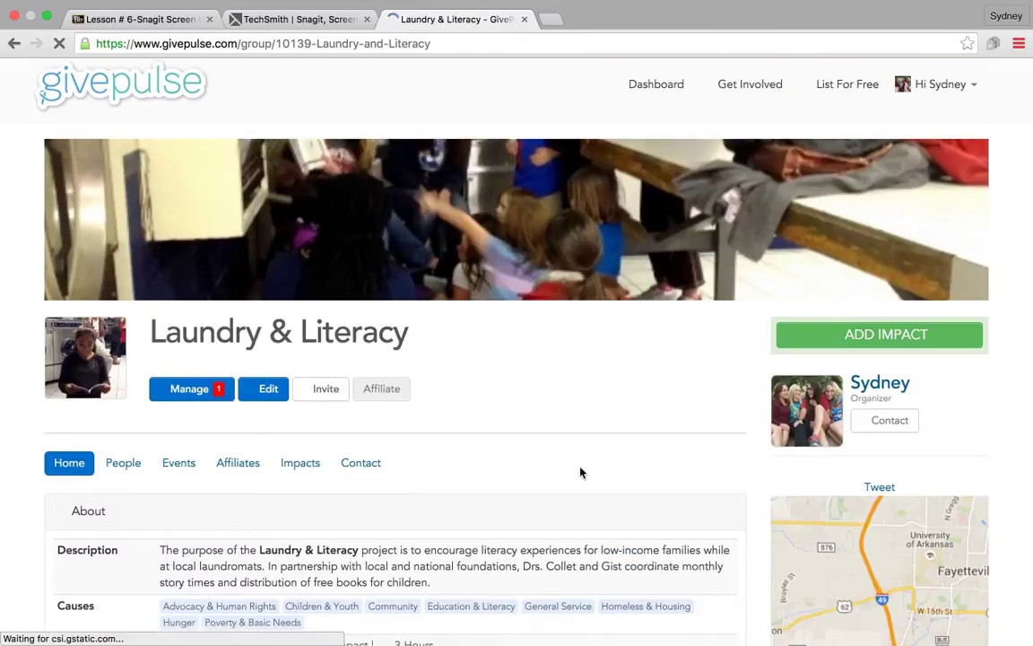
# Step: Look over the group's description, causes and its 83 listed events
pyautogui.scroll(-5, 580, 473)
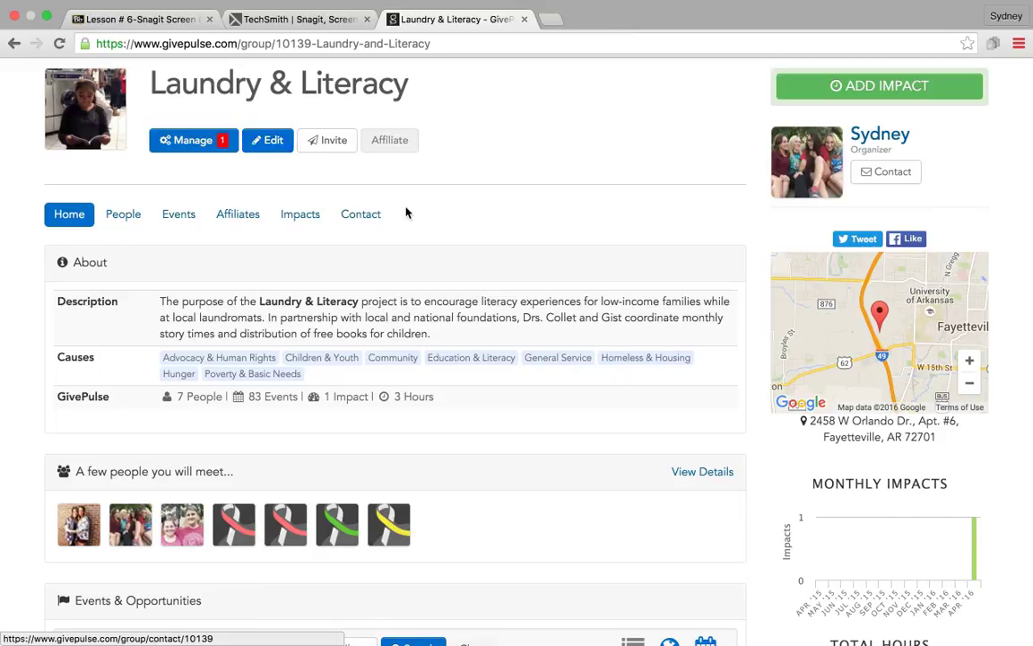
pyautogui.scroll(-2, 461, 287)
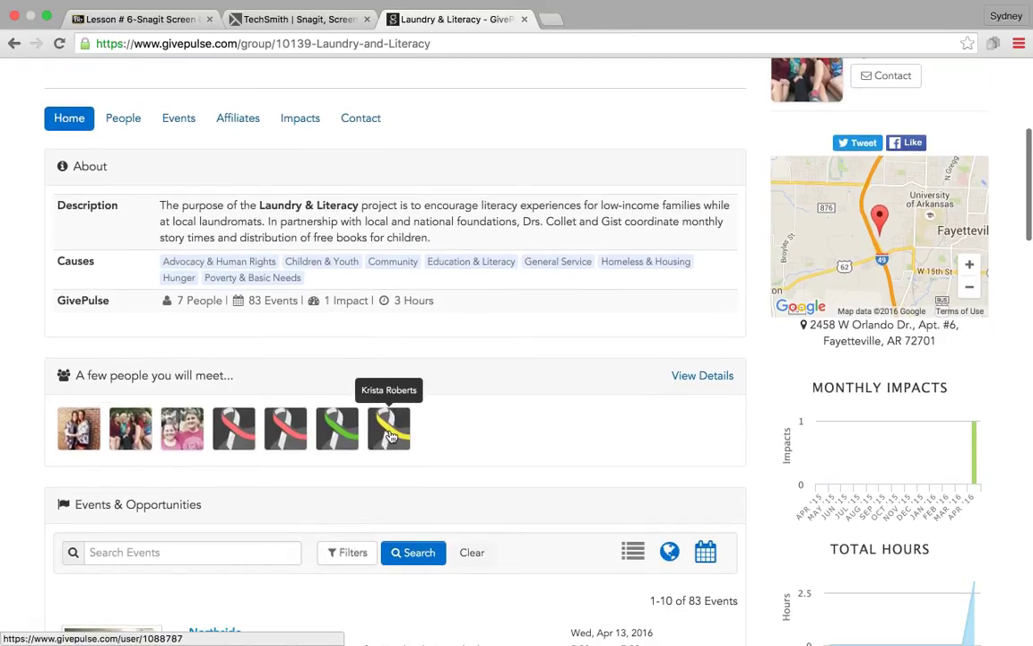
pyautogui.scroll(-9, 475, 430)
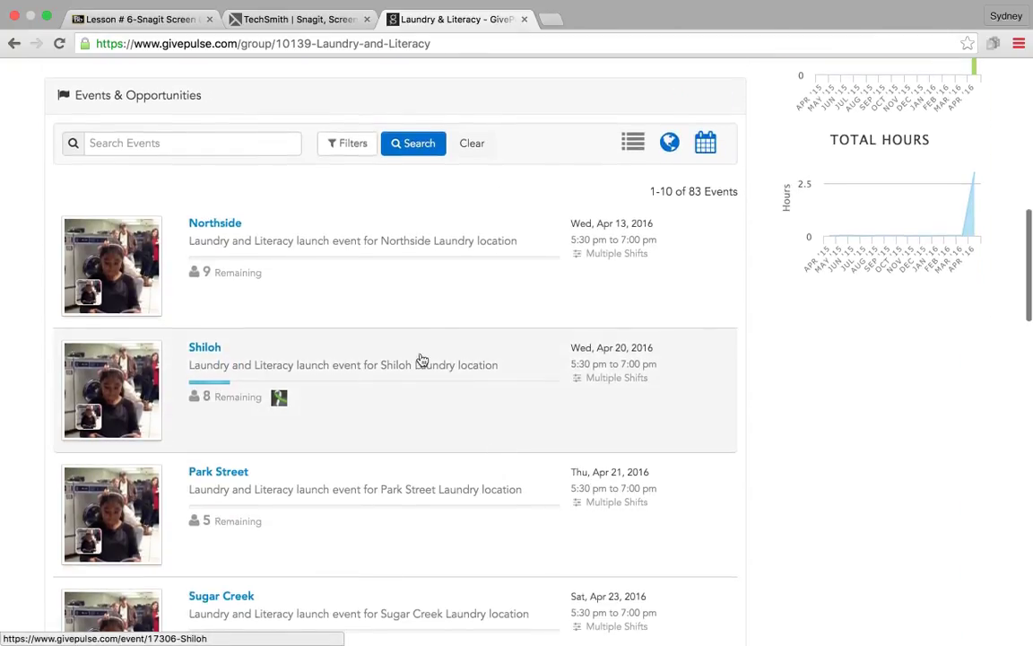
pyautogui.scroll(-8, 358, 607)
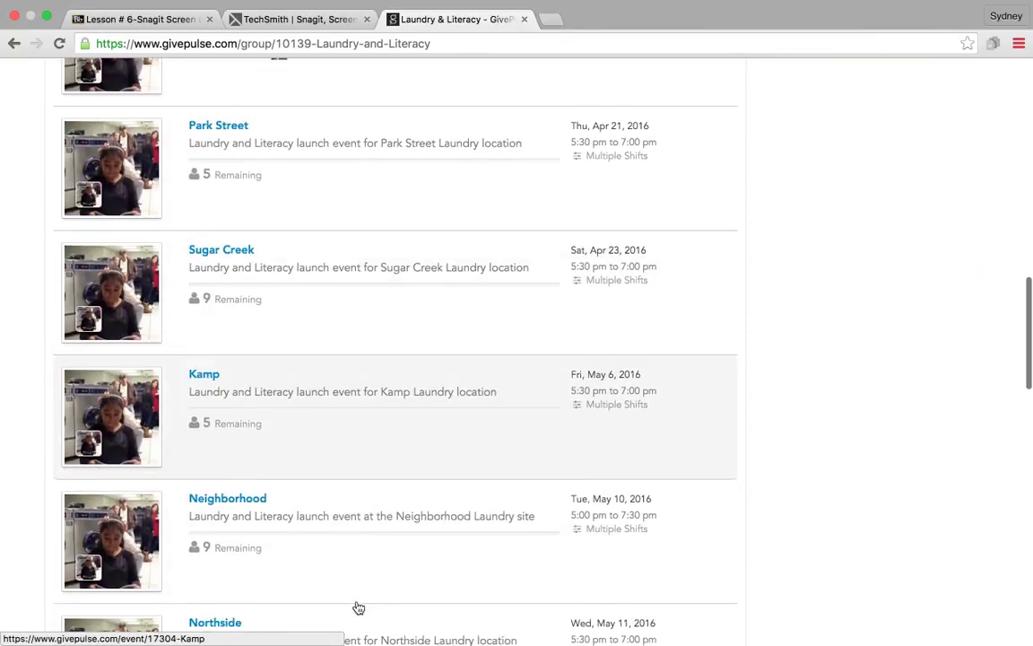
pyautogui.scroll(20, 357, 607)
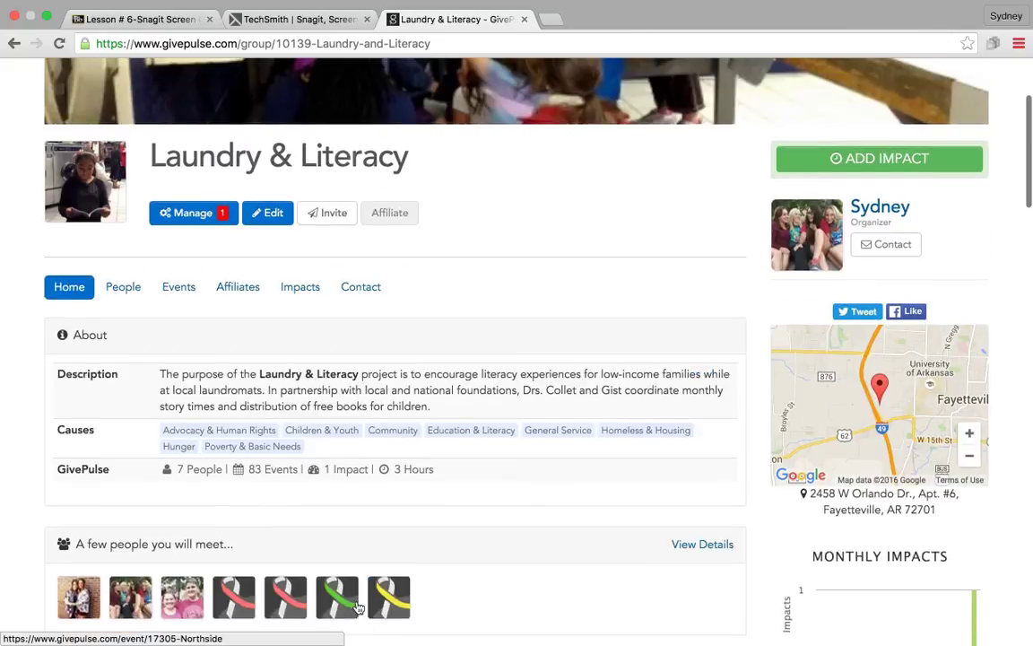
pyautogui.scroll(2, 358, 607)
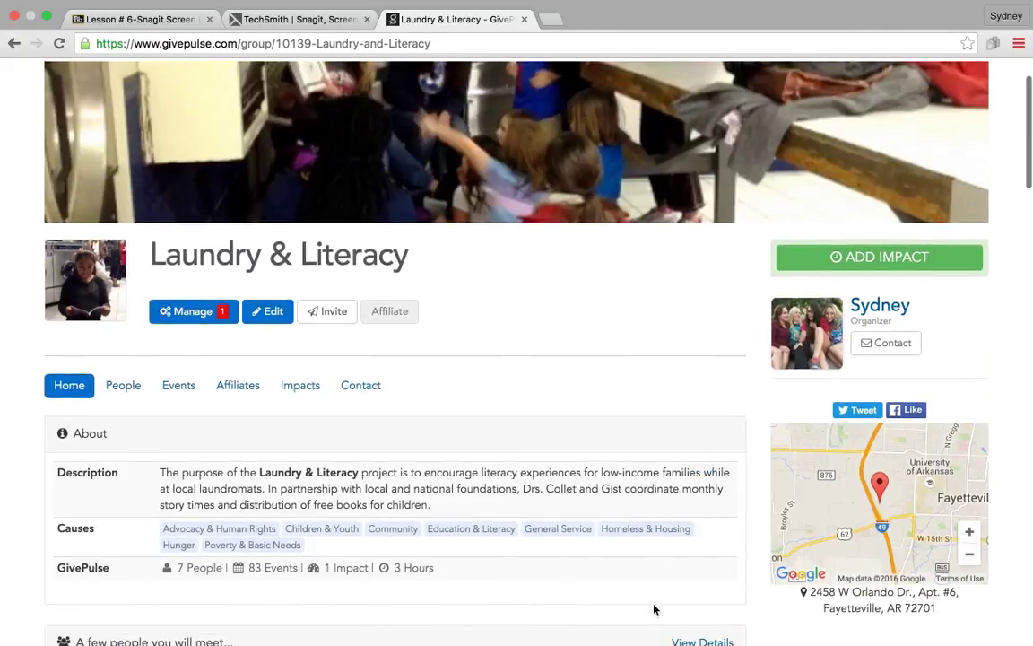
pyautogui.scroll(-4, 423, 513)
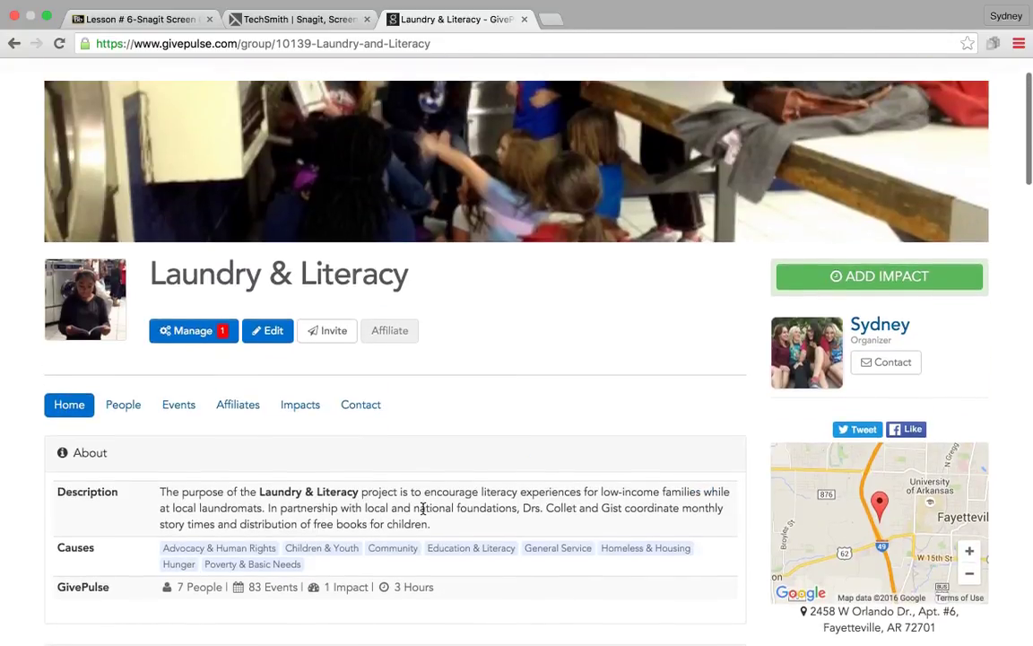
pyautogui.scroll(-9, 423, 513)
pyautogui.scroll(13, 423, 513)
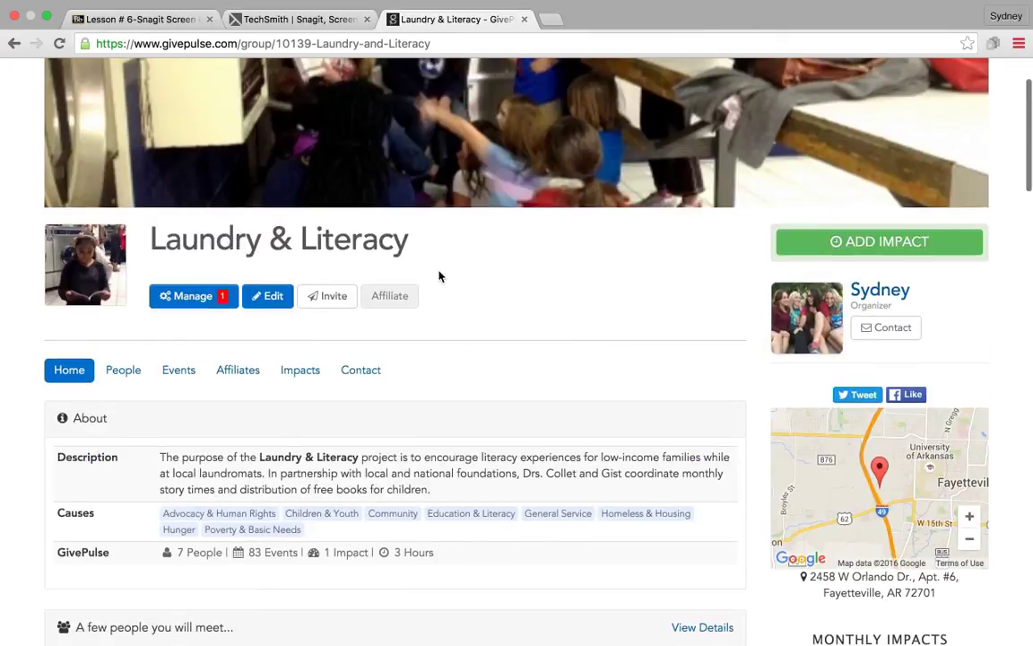